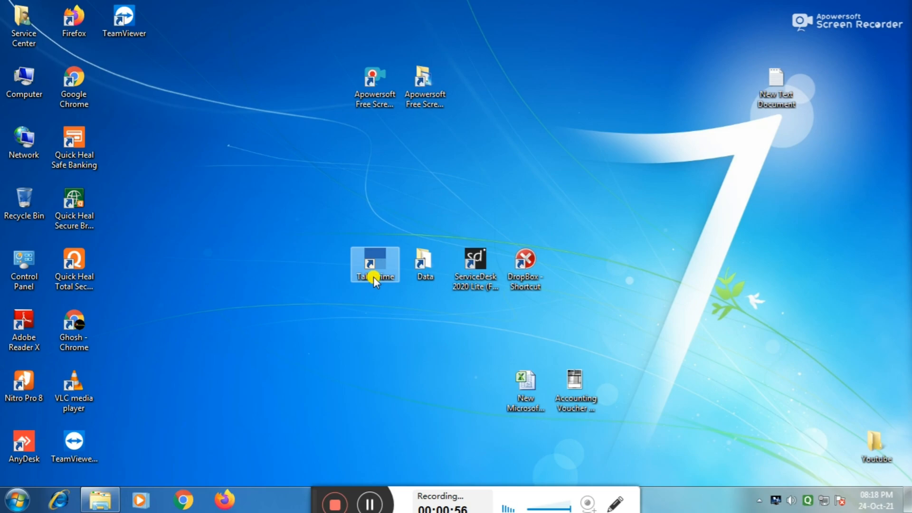
Step: Launch TallyPrime from the desktop shortcut, which warns that application settings were lost
double_click(376, 265)
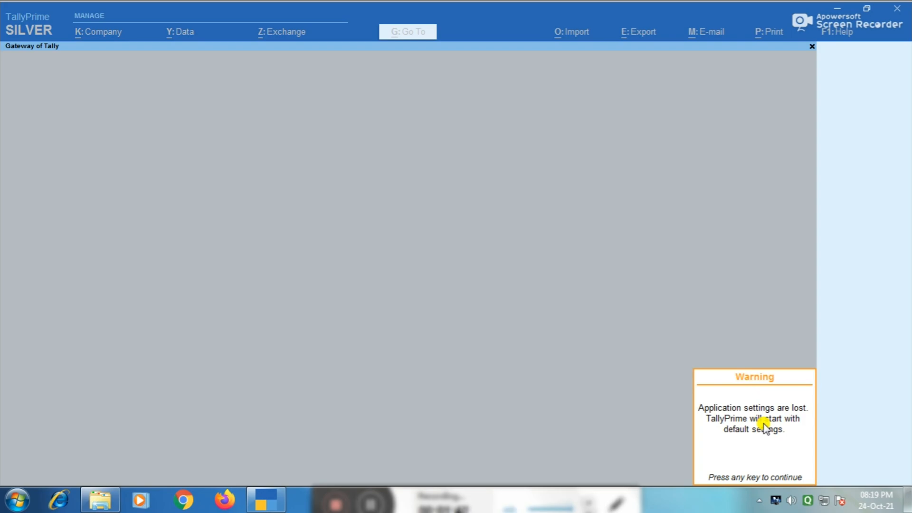
Step: Load the 2021-22 company and view the voucher e-mail options, whose sender is blank
key(Escape)
key(Escape)
key(Down)
key(Down)
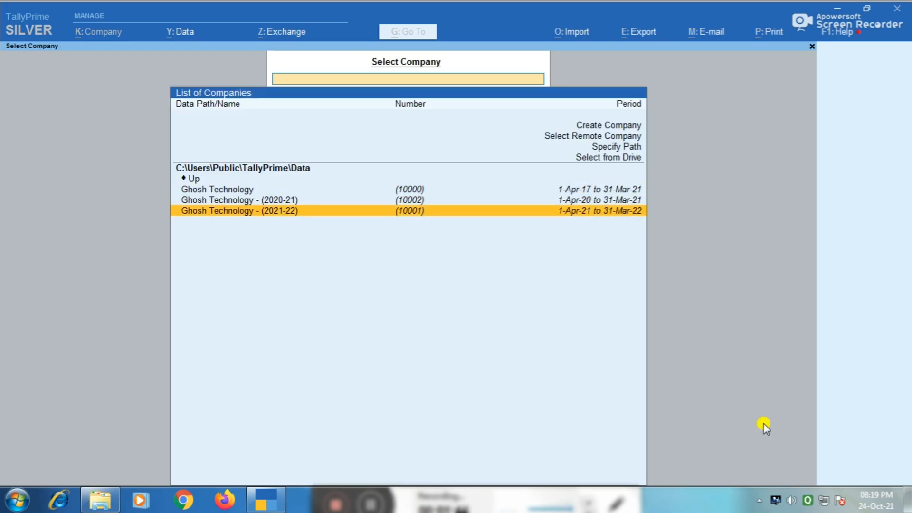
key(Return)
key(Down)
key(Down)
key(Down)
key(Down)
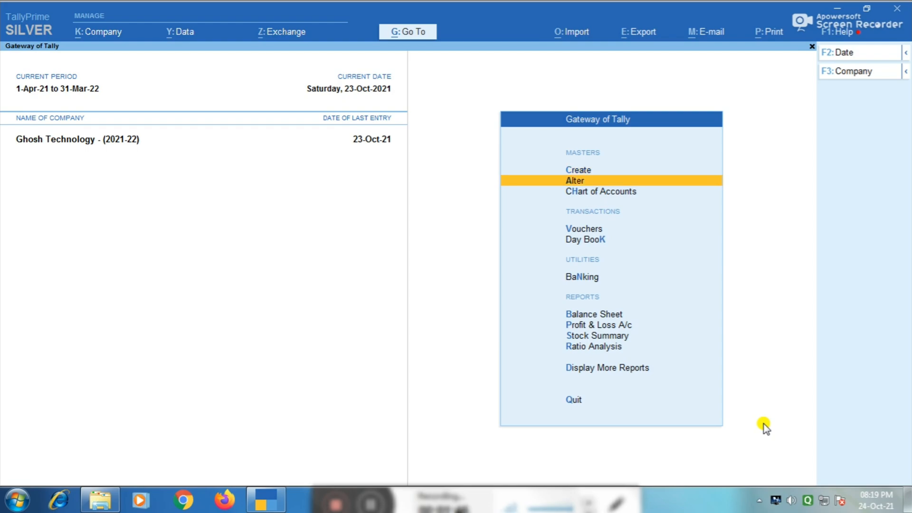
key(Up)
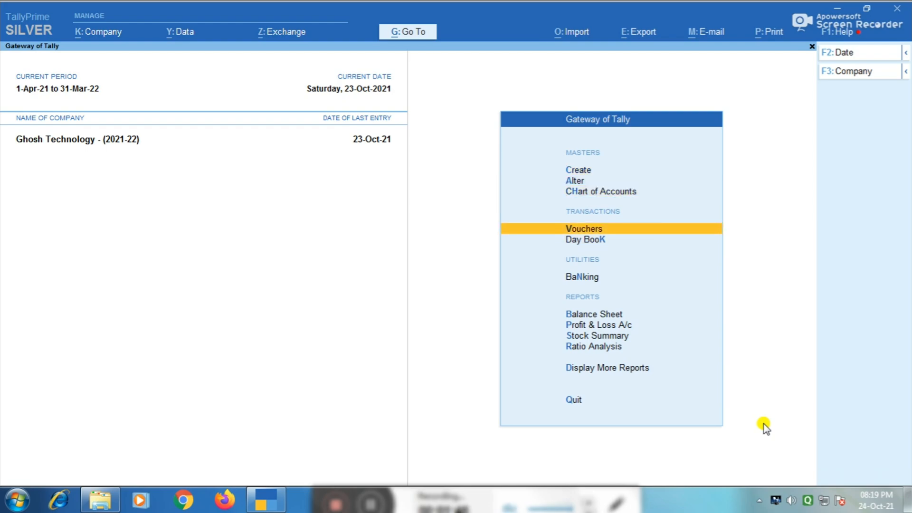
key(Return)
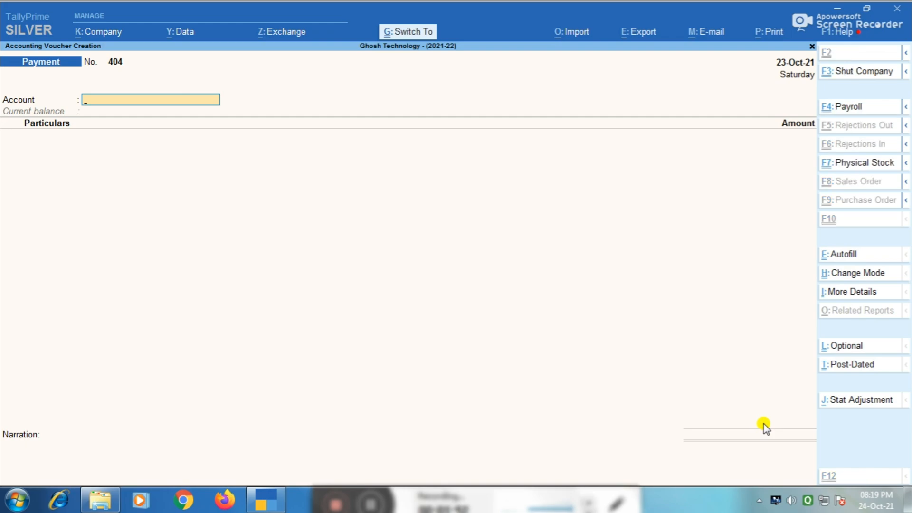
key(ctrl+m)
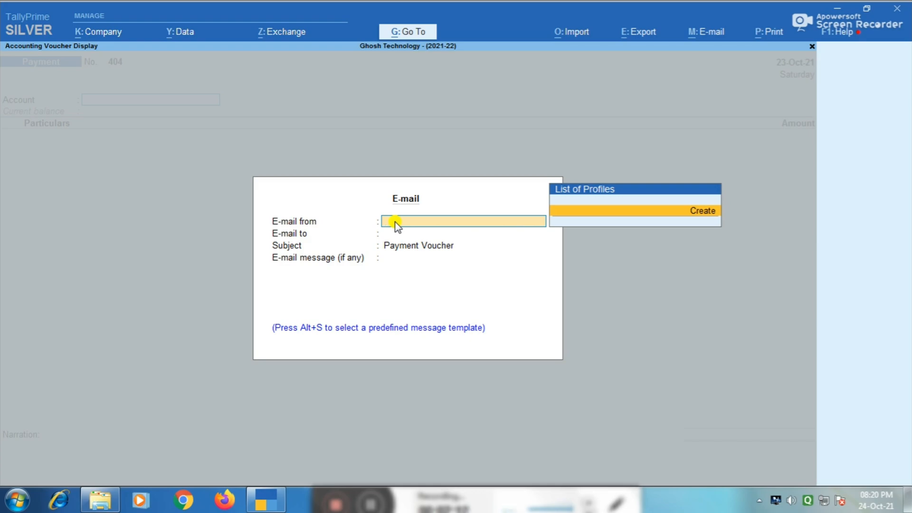
Step: Leave the e-mail dialog and voucher screen, and quit TallyPrime
key(Escape)
key(Escape)
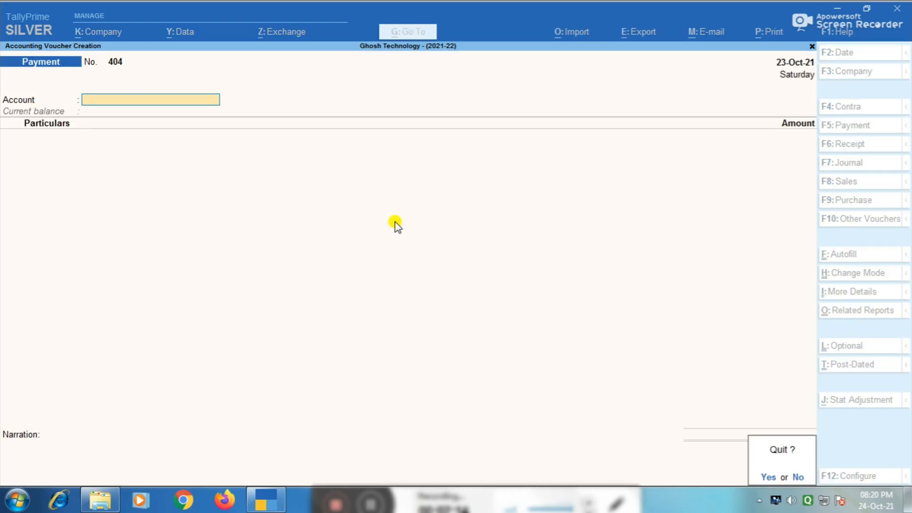
key(y)
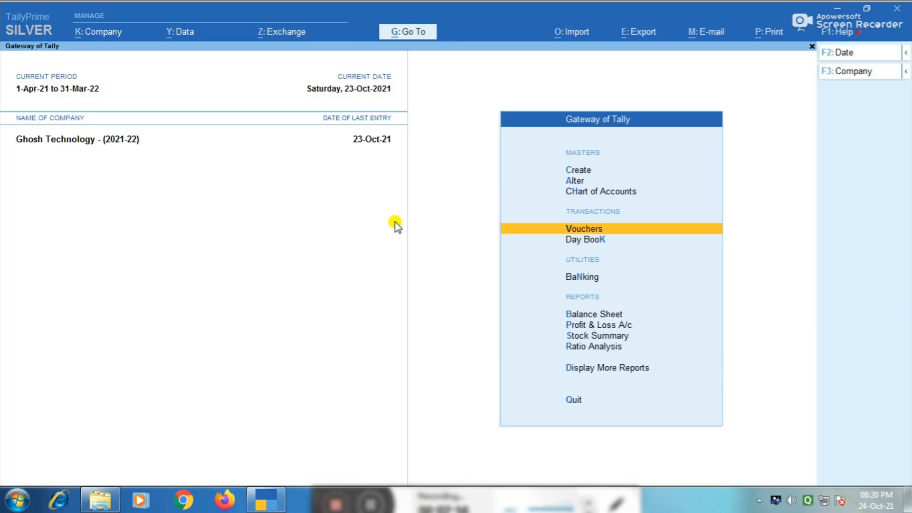
key(Escape)
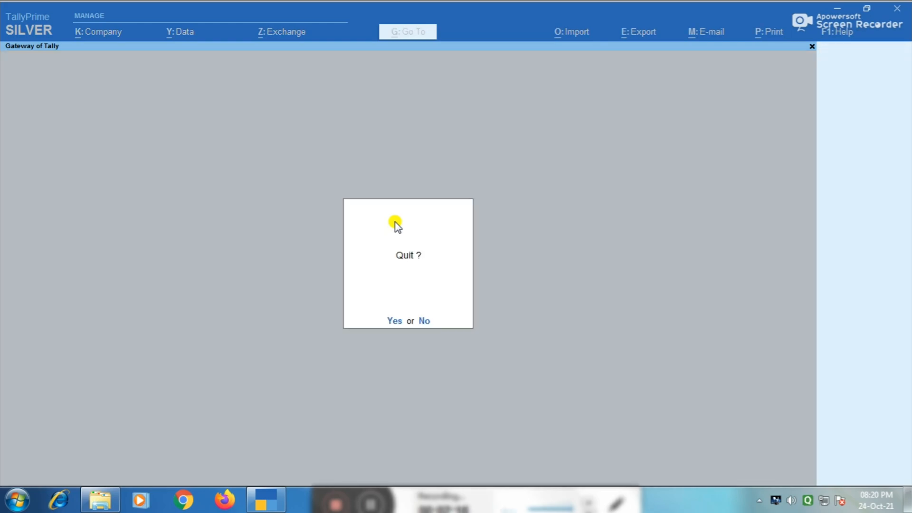
key(y)
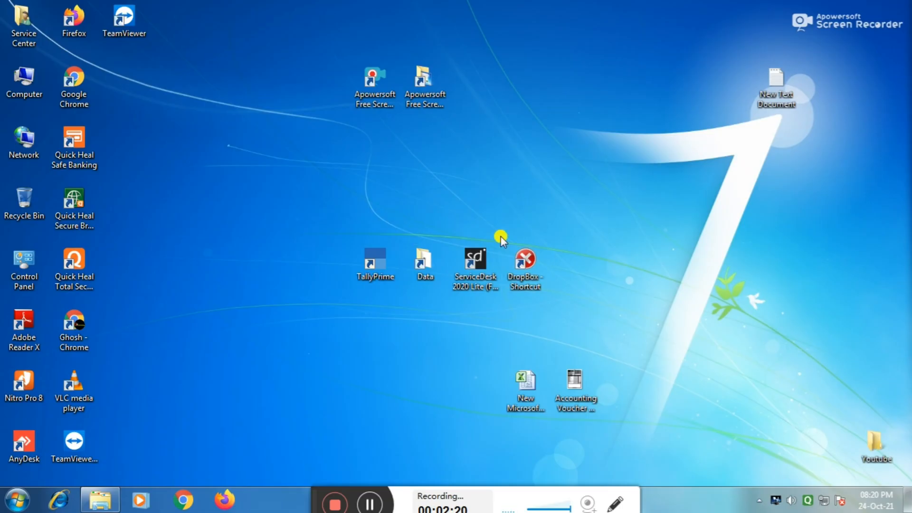
Step: Copy the shortcut's Start in path, C:\Program Files\TallyPrime, from its Properties
right_click(376, 261)
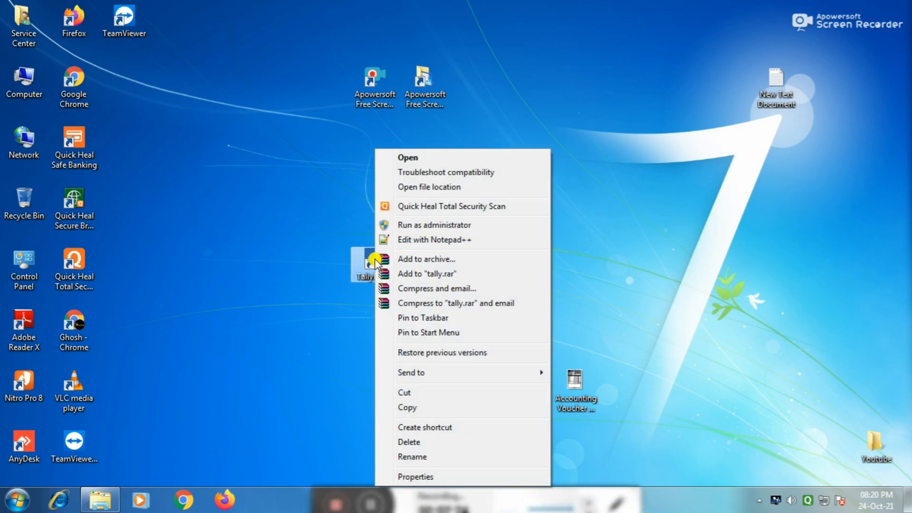
click(416, 477)
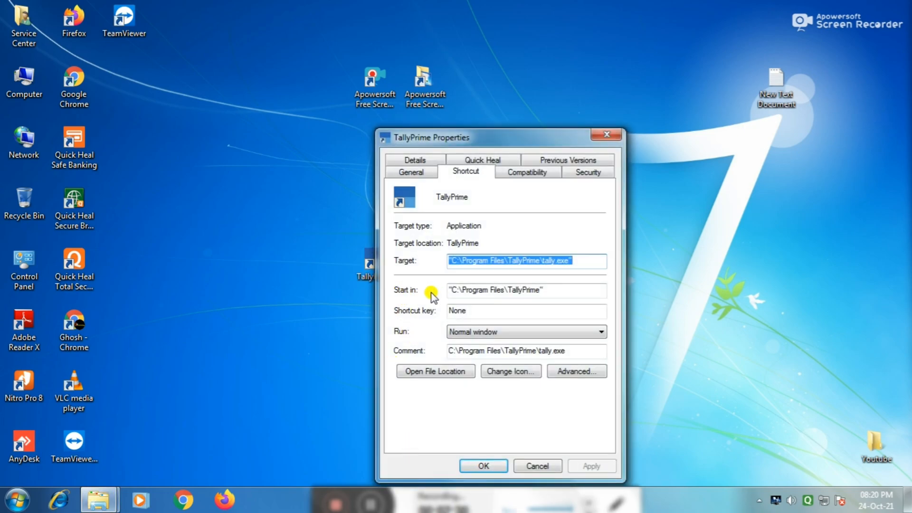
click(540, 290)
drag(540, 290, 446, 281)
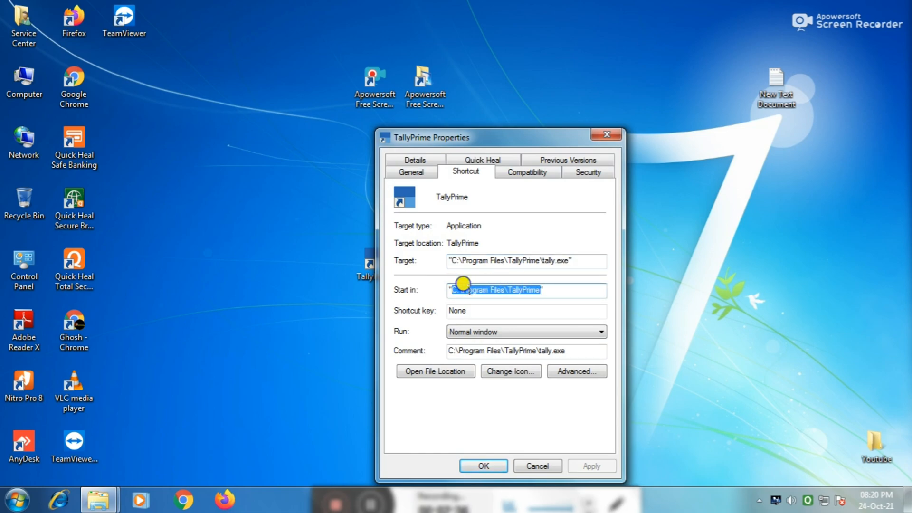
right_click(468, 289)
click(497, 335)
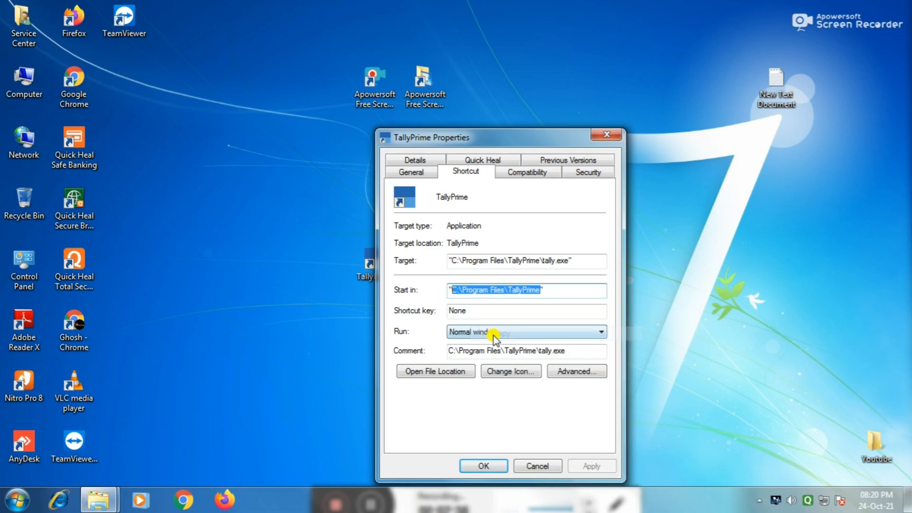
Step: Search the TallyPrime installation folder for tally.ini and open it in Notepad++
click(432, 373)
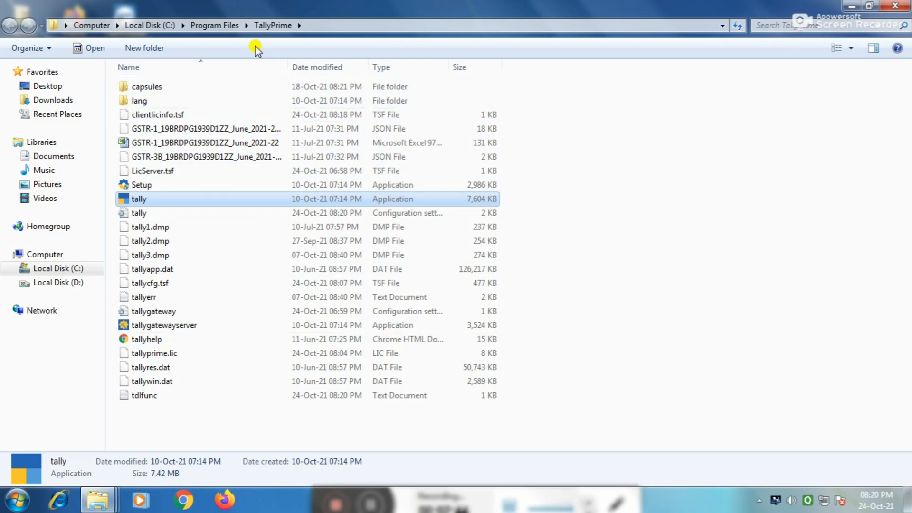
click(775, 25)
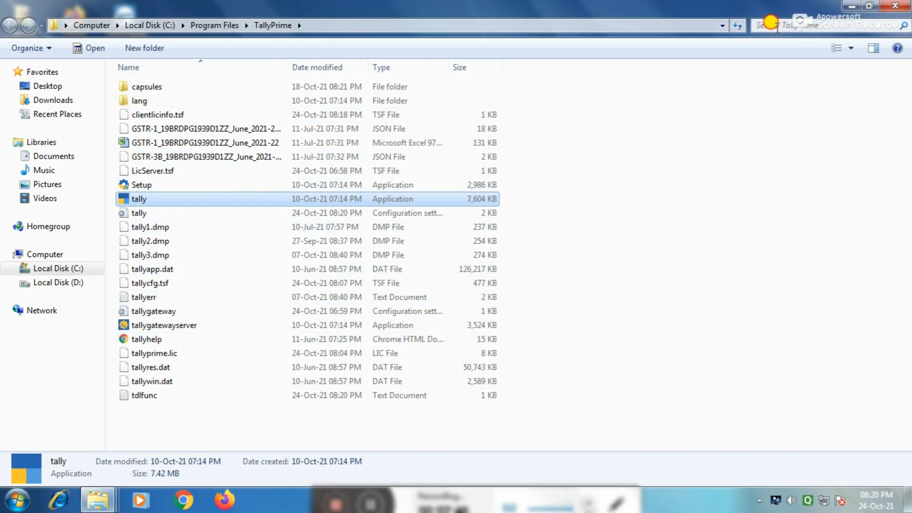
click(783, 43)
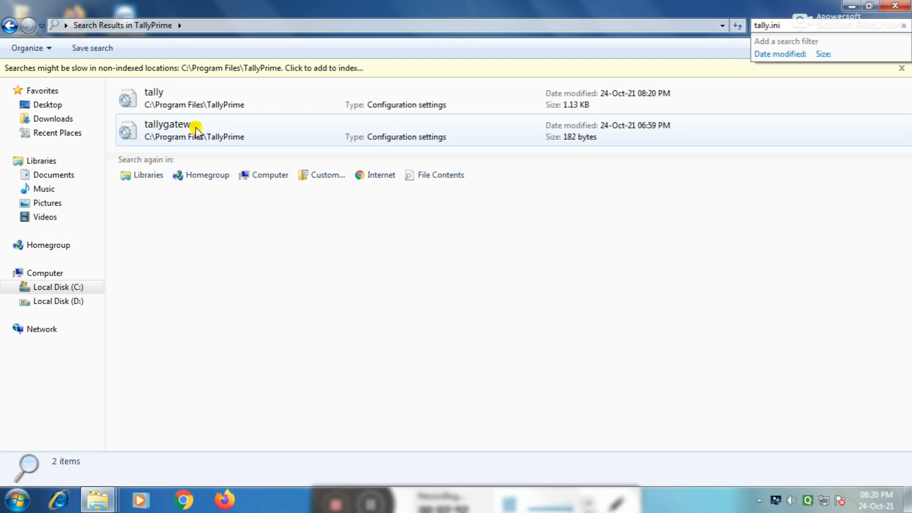
click(164, 98)
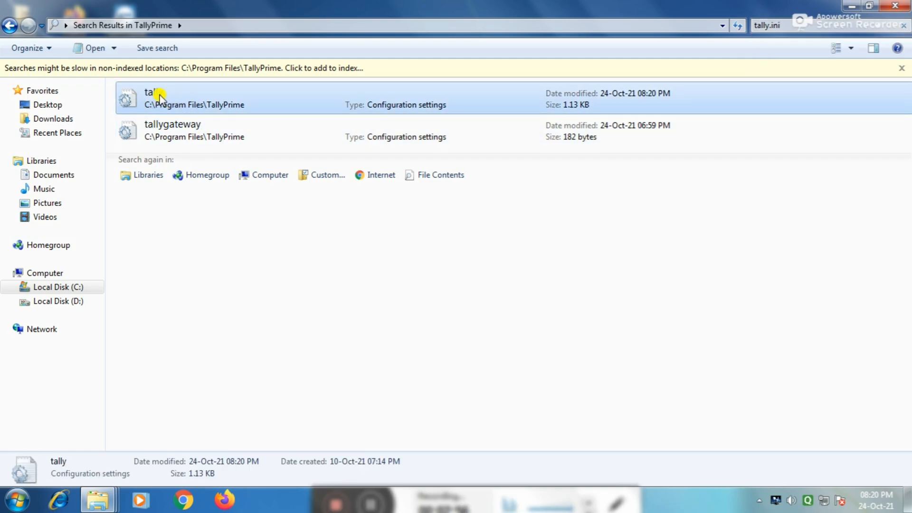
right_click(160, 95)
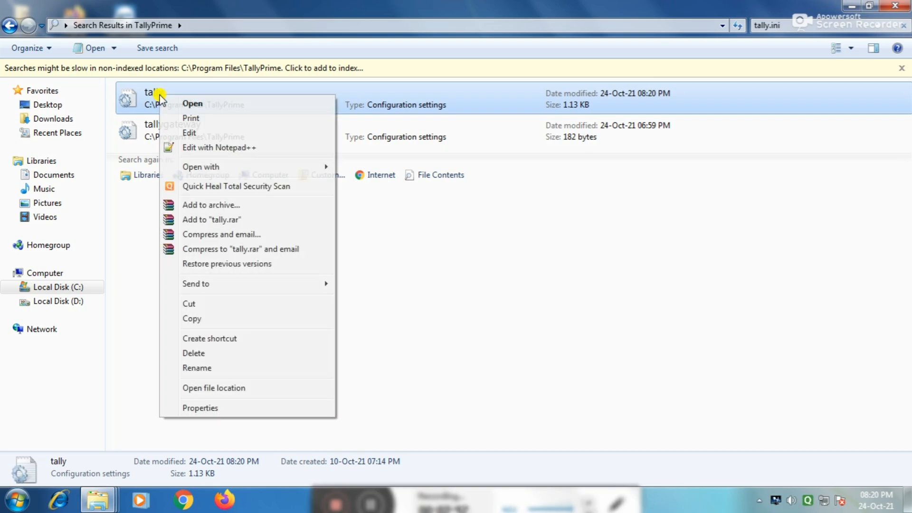
click(198, 148)
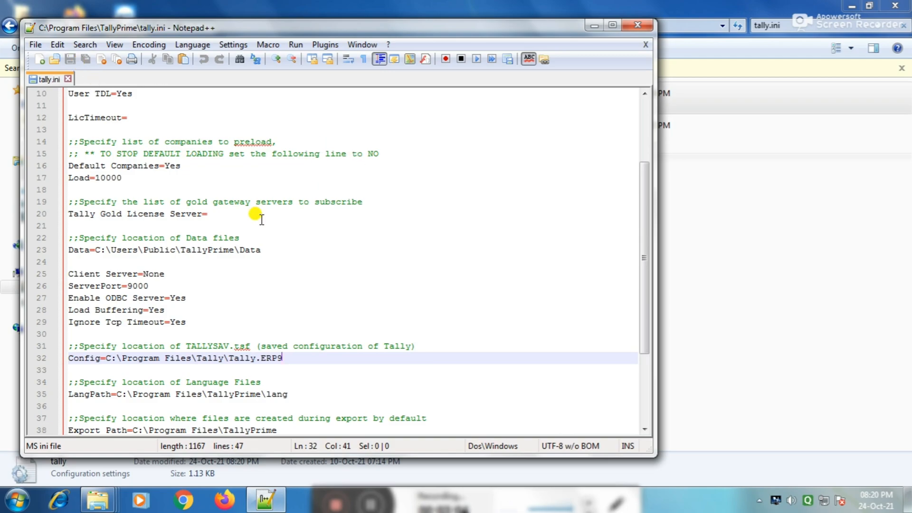
scroll(279, 206, down, 4)
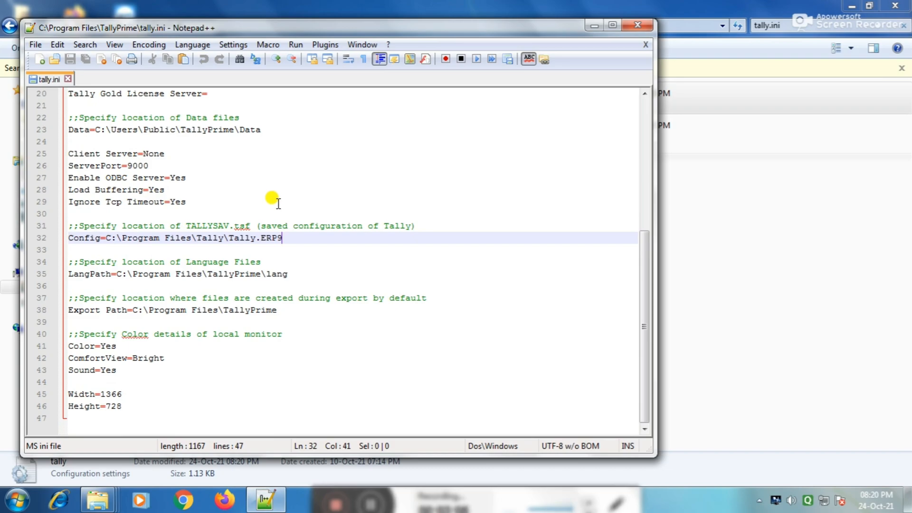
scroll(278, 202, up, 3)
scroll(278, 203, up, 2)
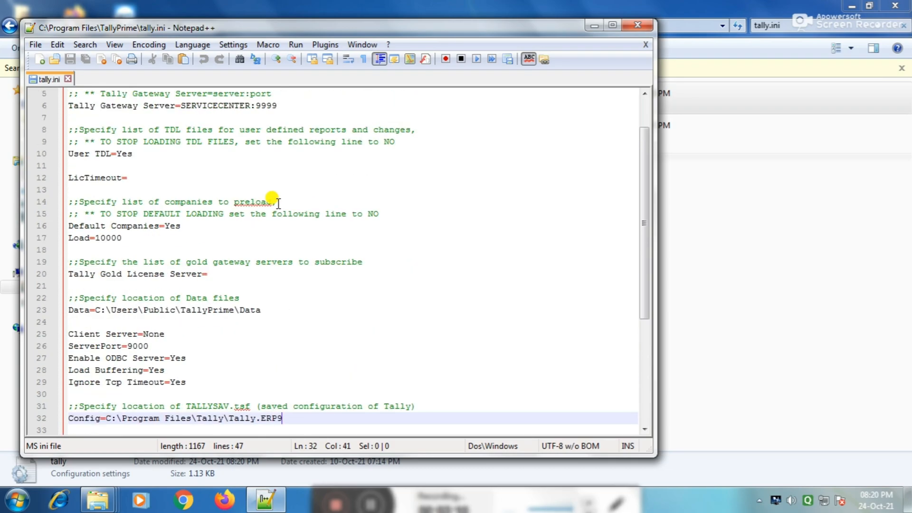
scroll(251, 234, up, 1)
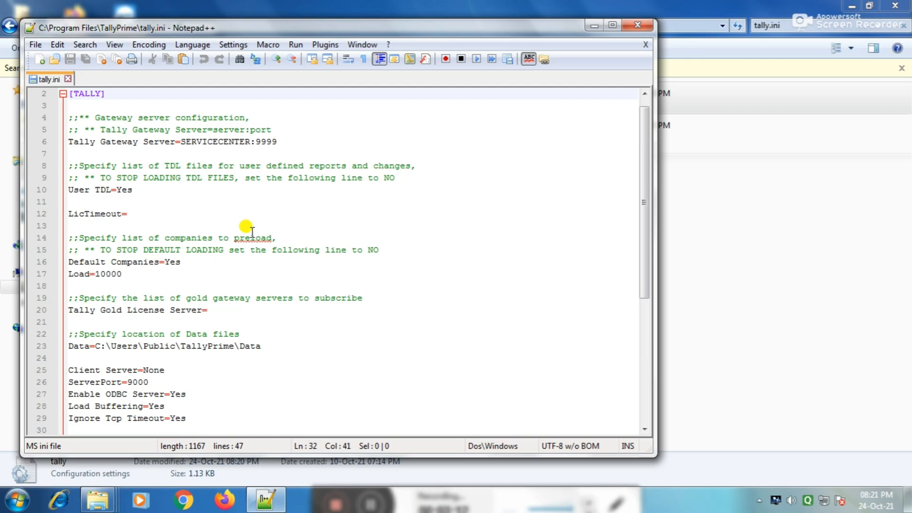
scroll(252, 233, down, 3)
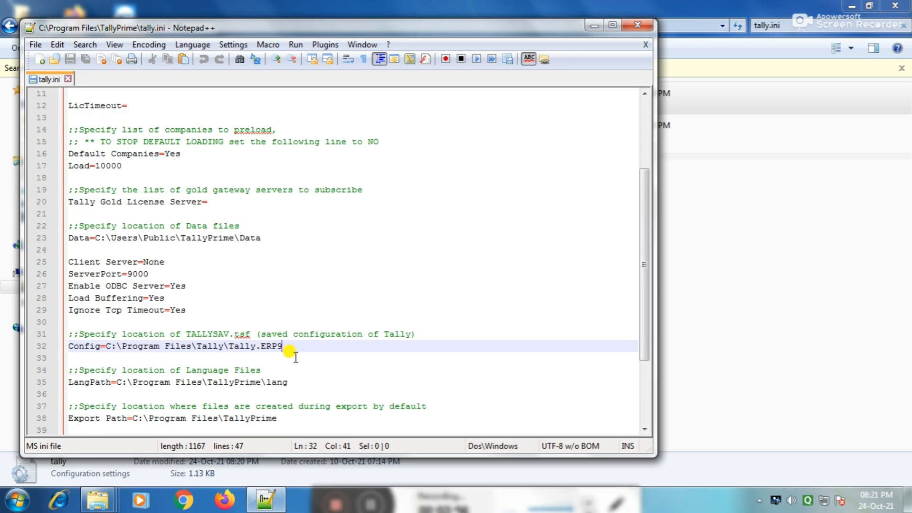
Step: Replace the Config= path with C:\Program Files\TallyPrime, save tally.ini and close the windows
drag(286, 346, 106, 352)
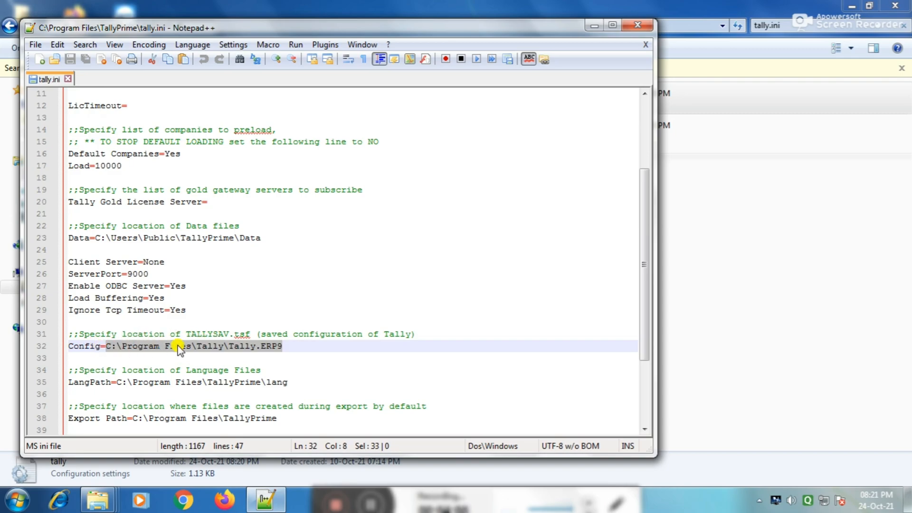
key(Delete)
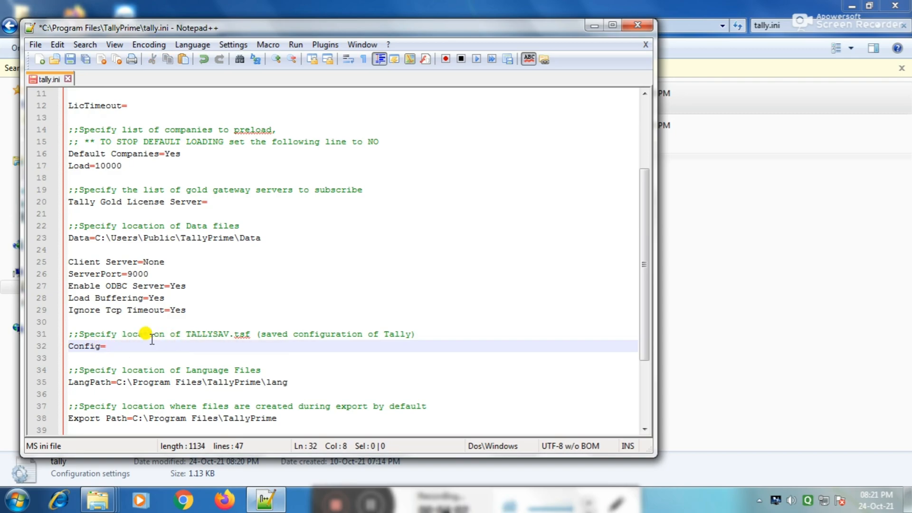
right_click(114, 348)
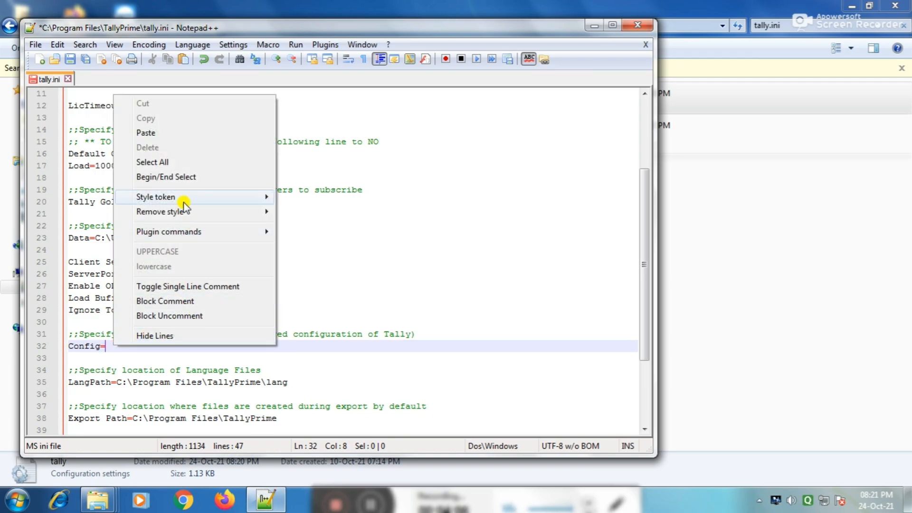
click(146, 134)
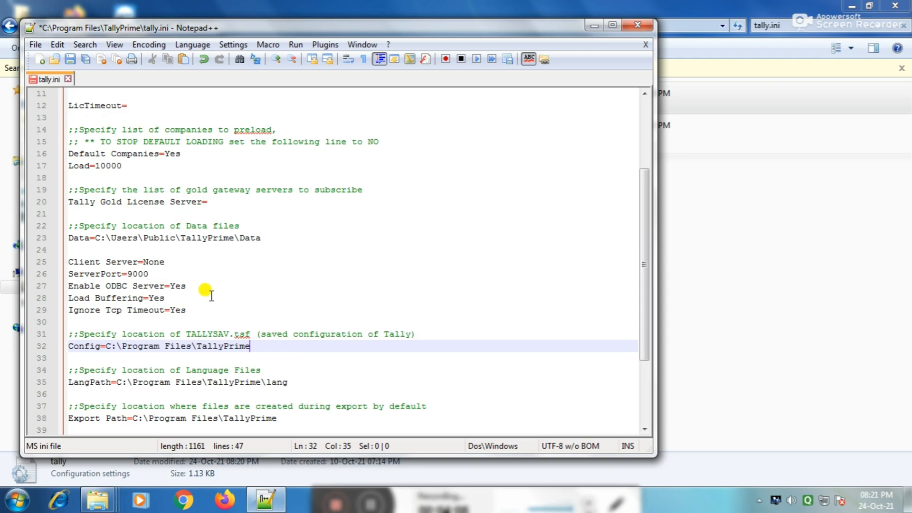
click(70, 57)
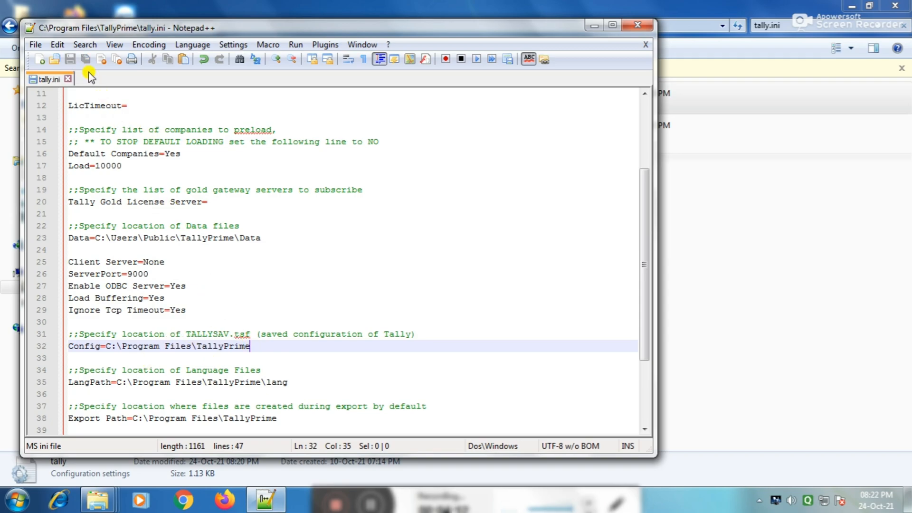
click(637, 24)
click(899, 8)
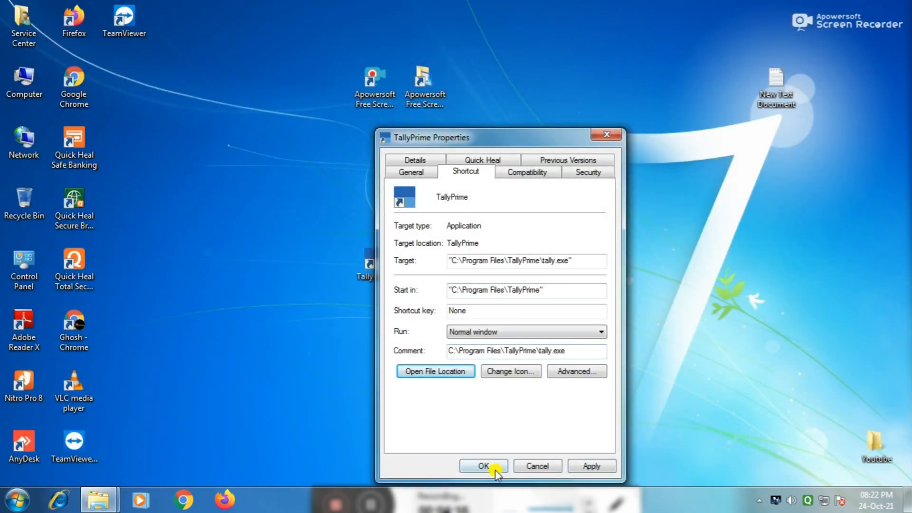
Step: Apply the shortcut properties with administrator permission and relaunch TallyPrime to Company Login
click(484, 467)
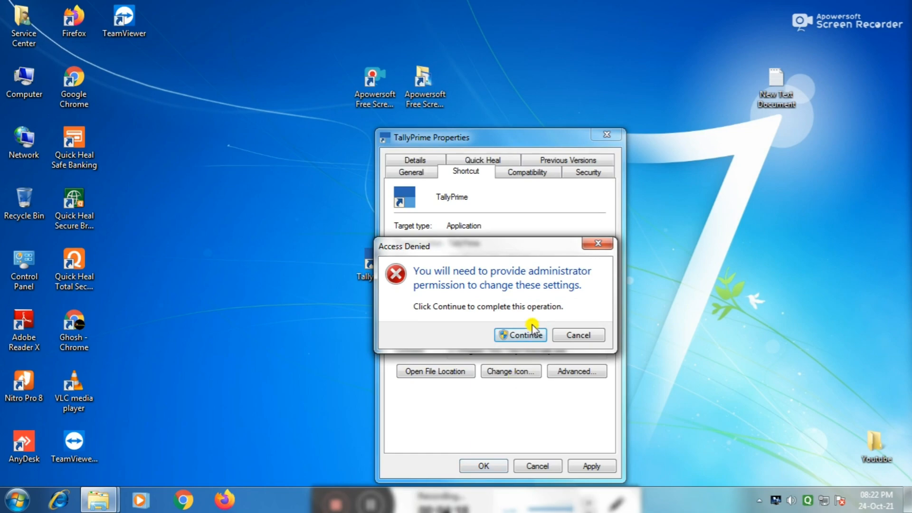
click(530, 335)
click(548, 466)
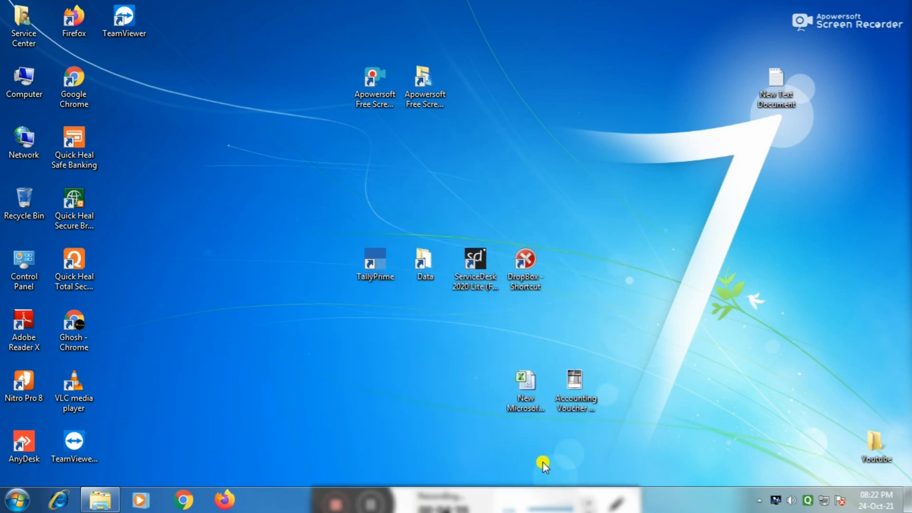
double_click(375, 259)
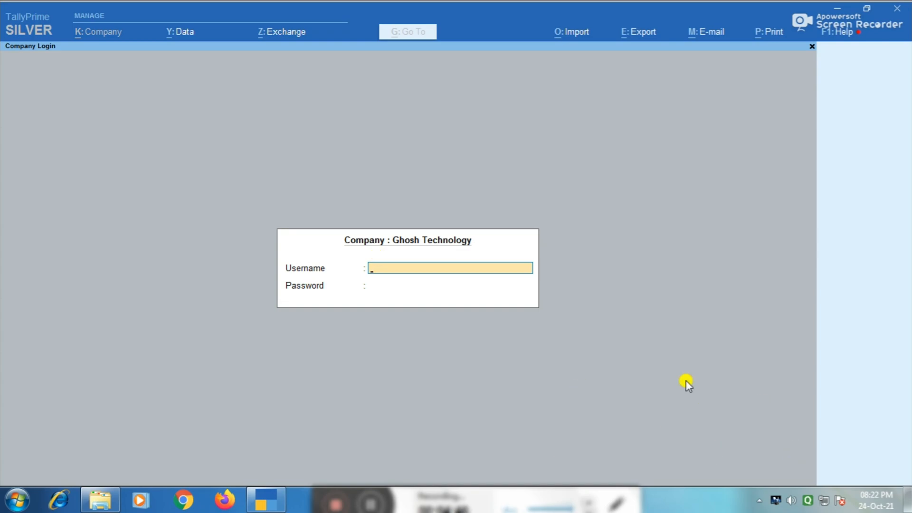
Step: Skip the login and open the Ghosh Technology - (2021-22) company
key(Escape)
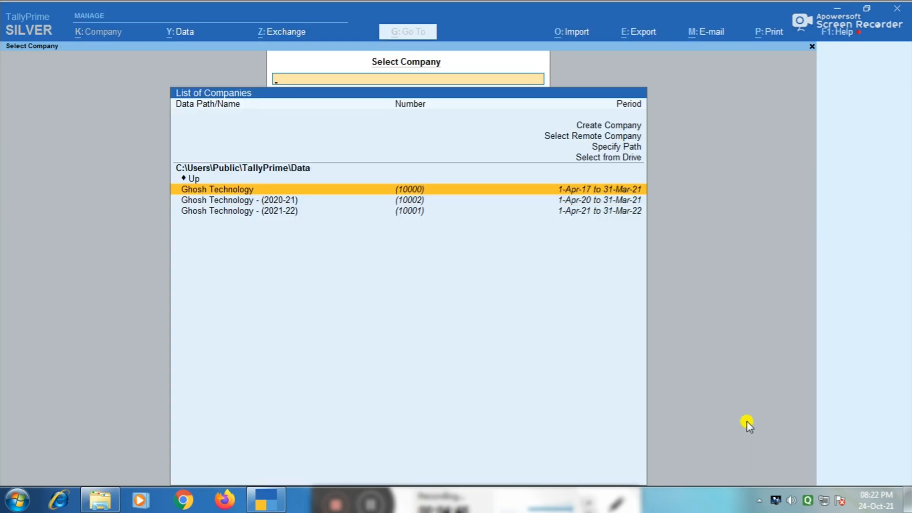
key(Down)
key(Down)
key(Return)
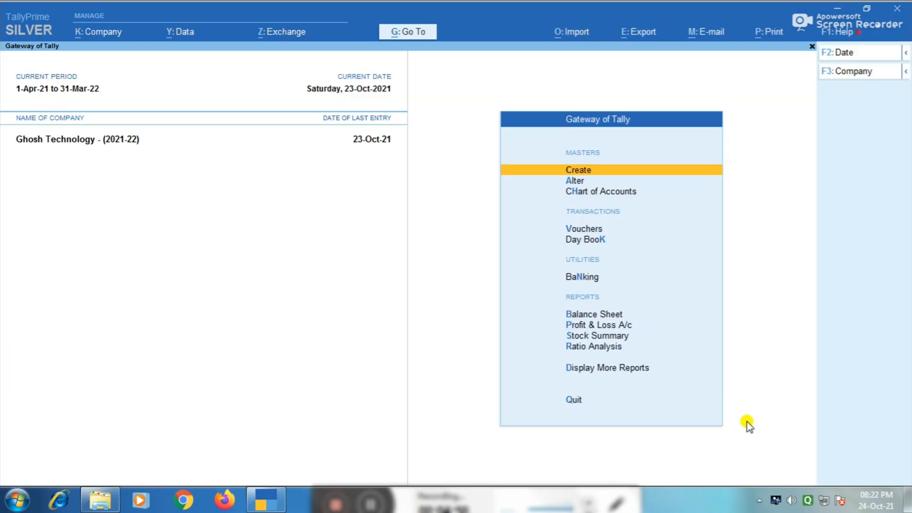
Step: Open sales voucher GT/01184/2021-22 from the Day Book and bring up its e-mail options
key(Down)
key(Down)
key(Down)
key(Down)
key(Up)
key(Down)
key(Return)
key(Down)
key(Down)
key(Down)
key(Down)
key(Down)
key(Down)
key(Down)
key(Down)
key(Down)
key(Down)
key(Down)
key(Down)
key(Down)
key(Down)
key(Down)
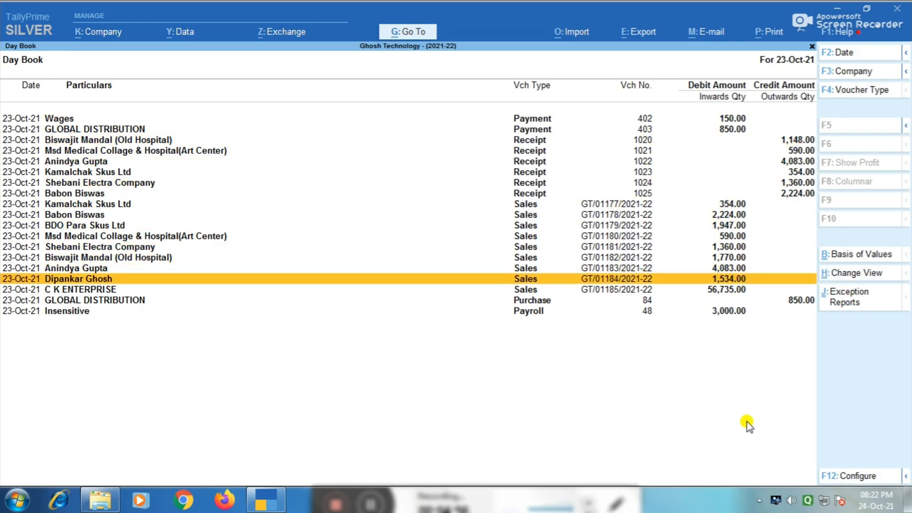
key(Return)
key(ctrl)
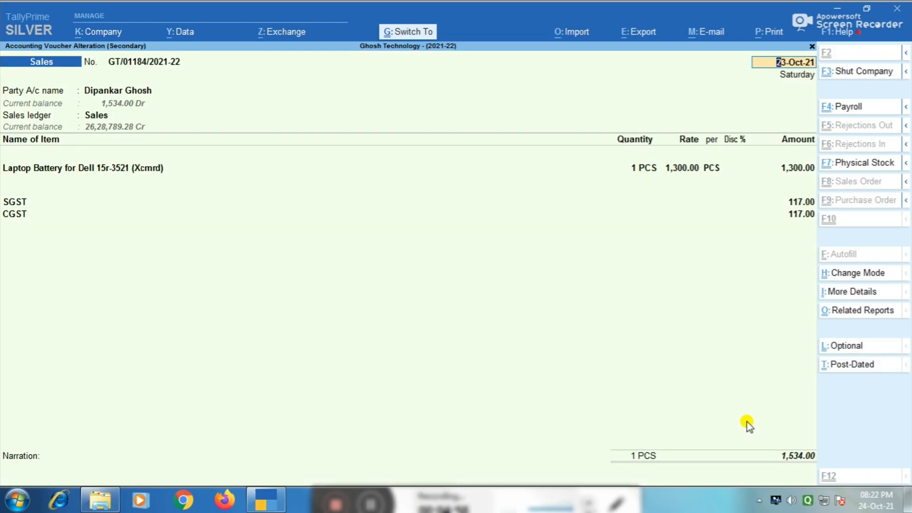
key(ctrl+m)
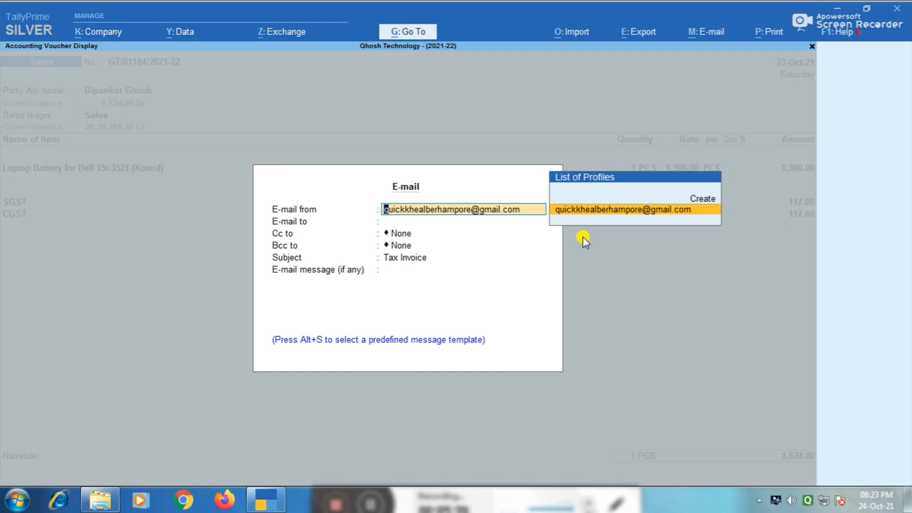
Step: Accept the sender profile and enter the recipient's e-mail address as a new E-mail to address
key(Return)
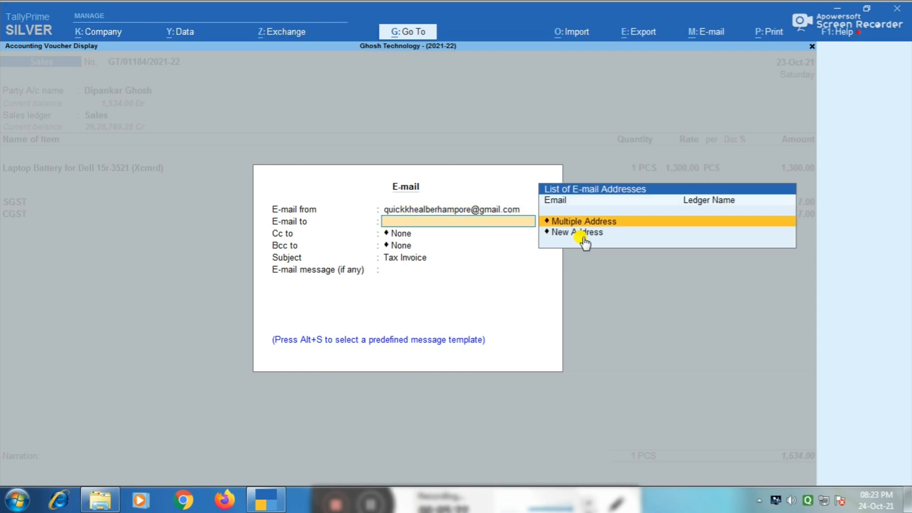
click(584, 233)
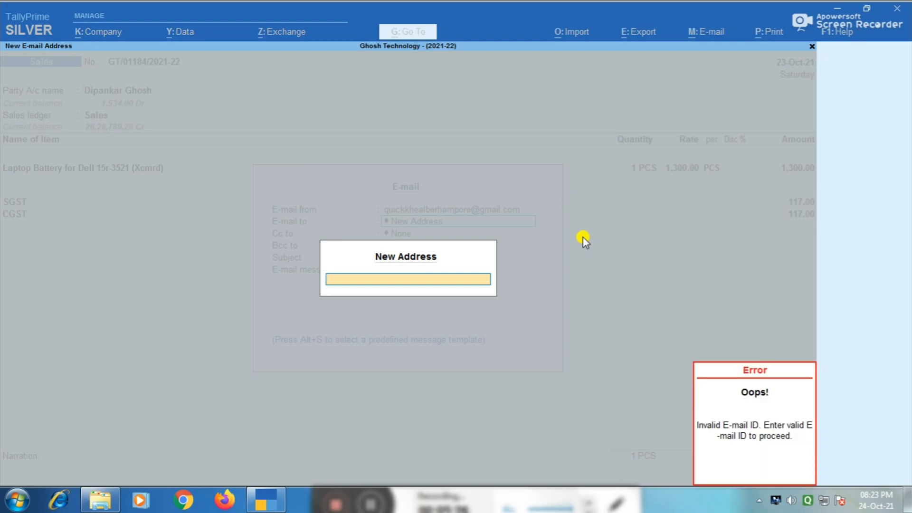
key(Return)
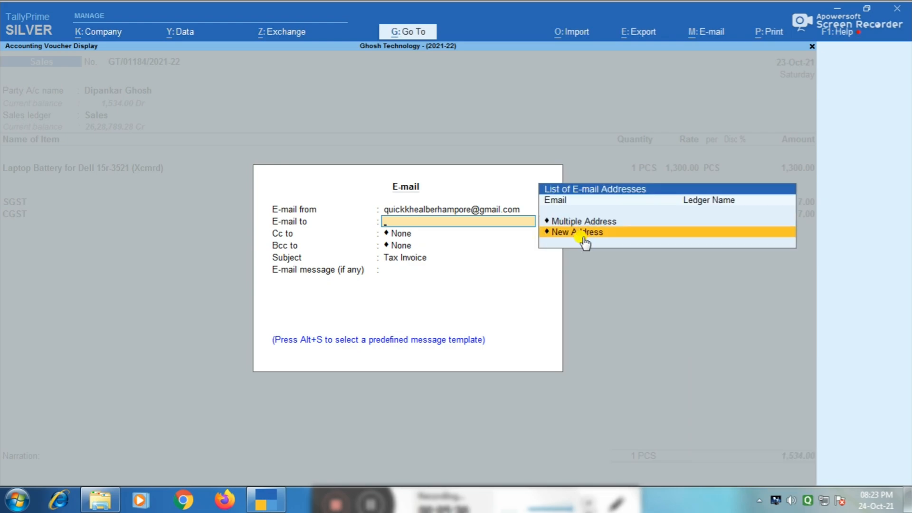
click(584, 240)
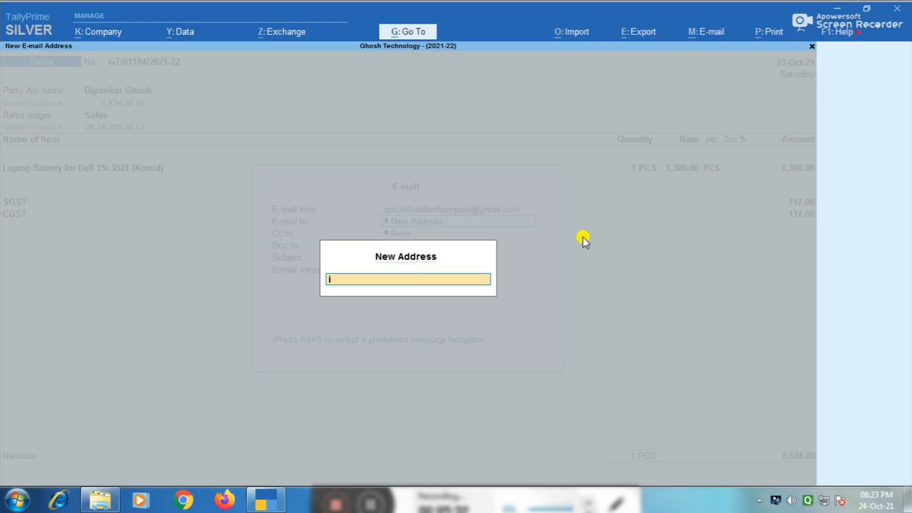
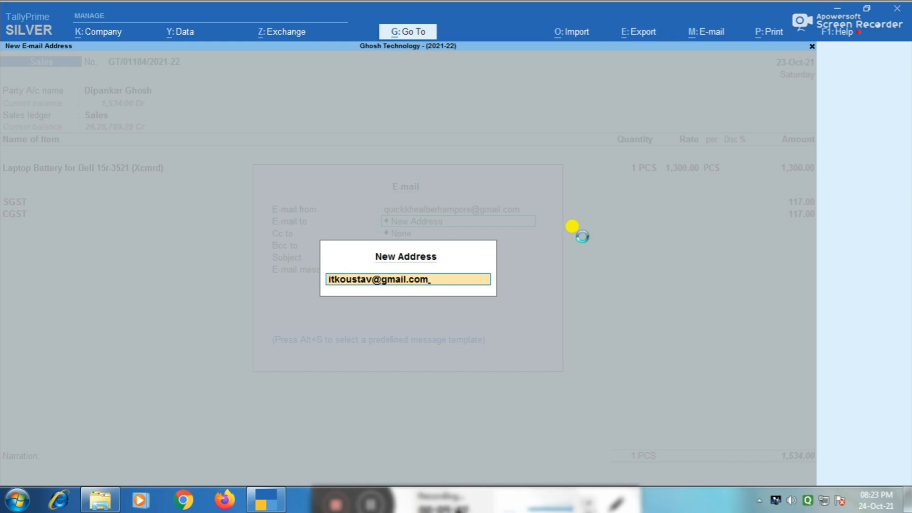
key(Return)
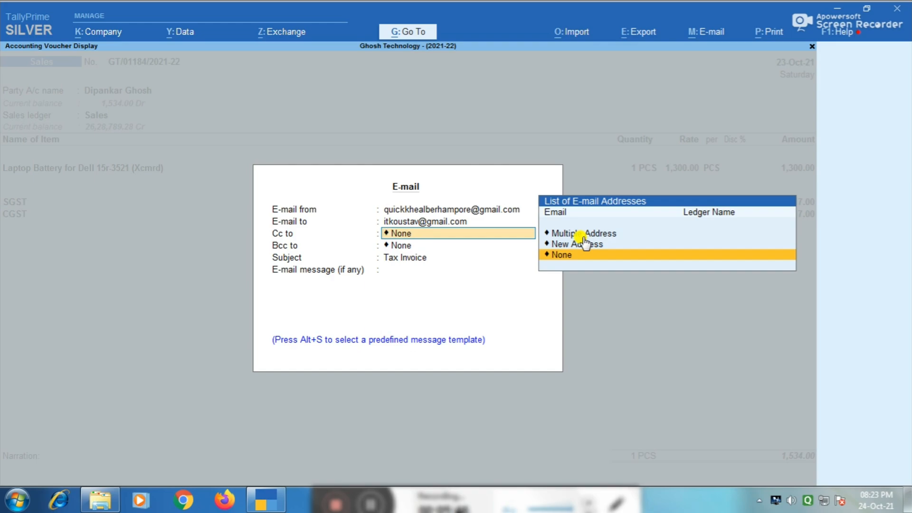
Step: Leave Cc and Bcc as None, keep subject Tax Invoice, and insert the E-MAIL message template
key(Return)
key(Return)
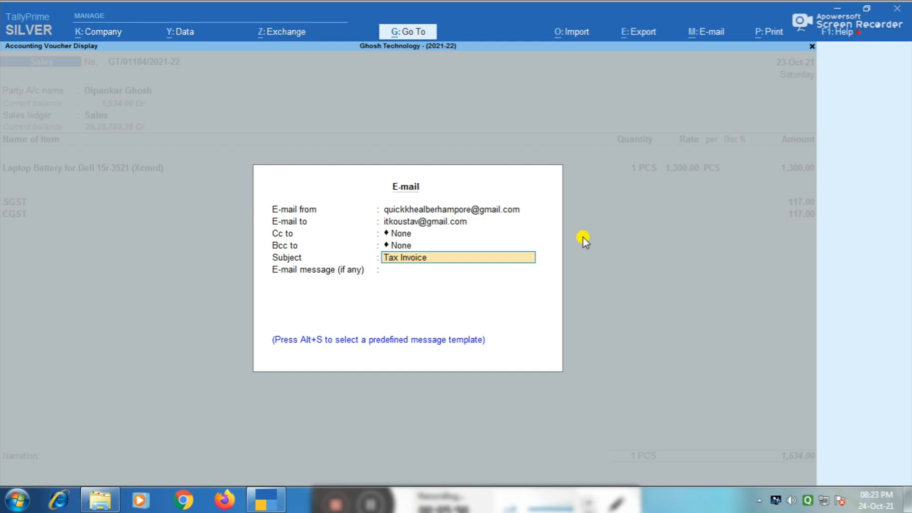
key(Return)
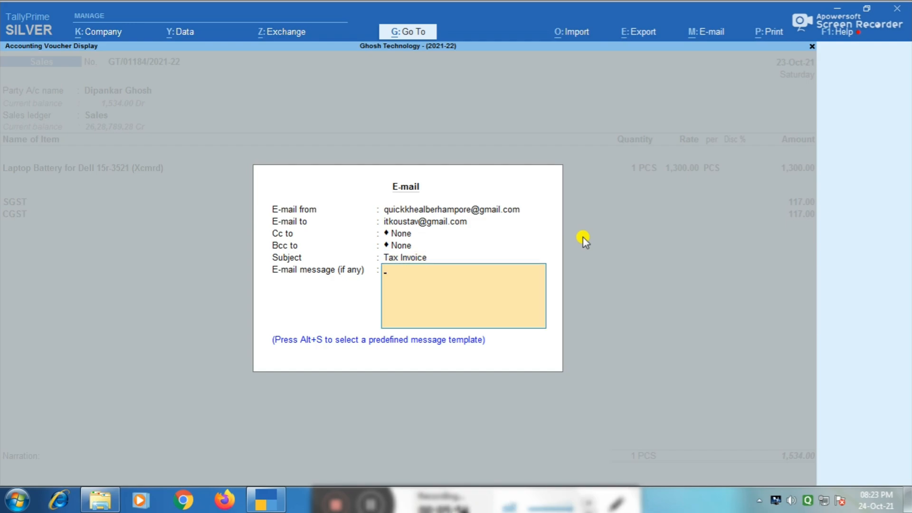
key(alt+s)
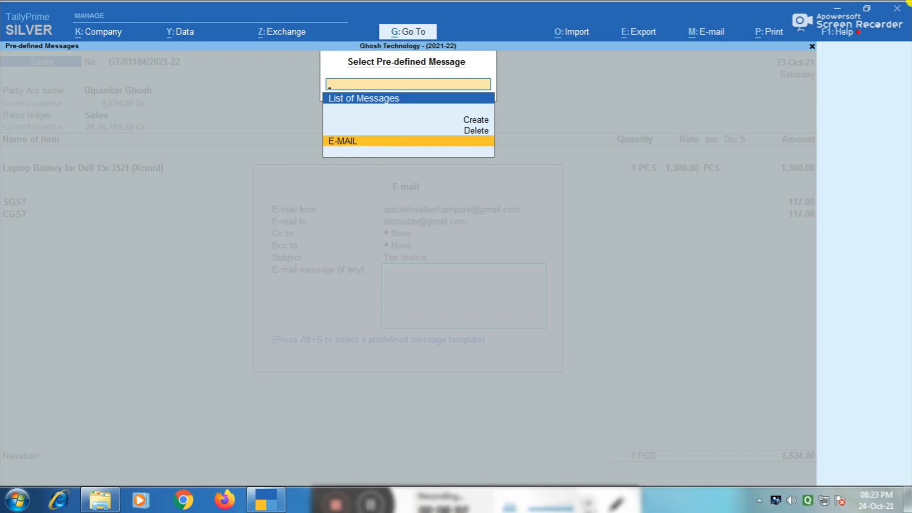
key(Return)
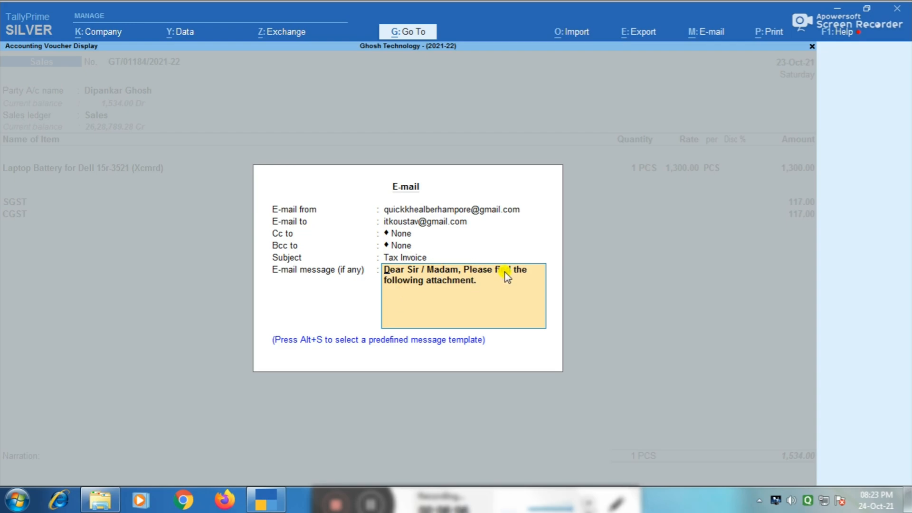
Step: Review all e-mail configuration options and accept, attaching the voucher as Accounting Voucher.pdf
key(Return)
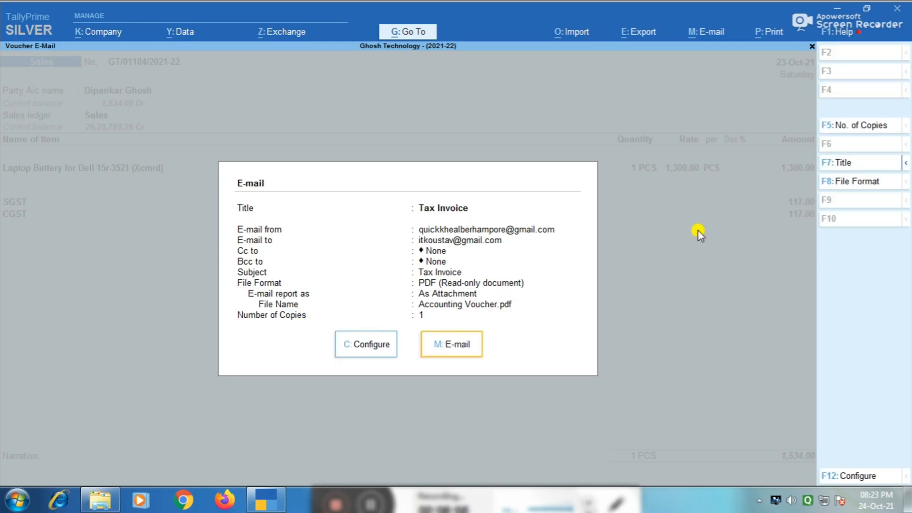
key(Left)
key(Return)
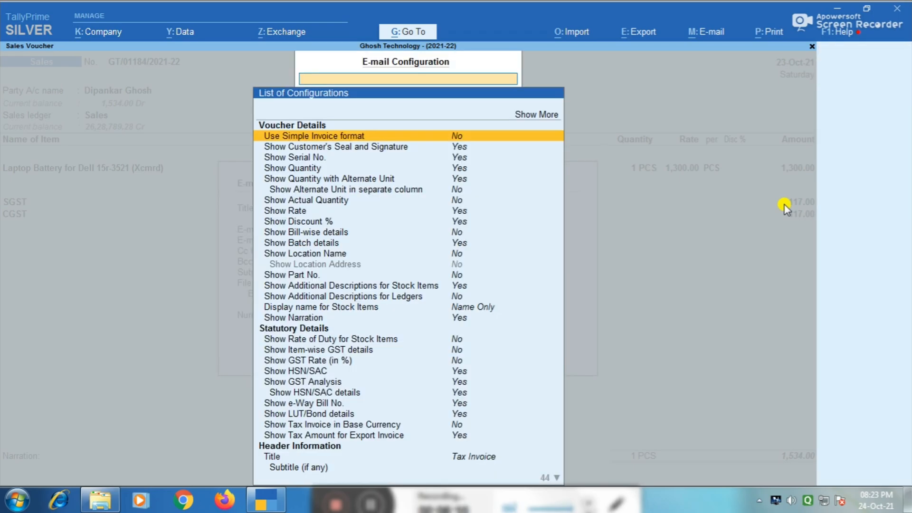
key(Up)
key(Return)
key(Down)
key(Down)
key(Down)
key(Down)
key(Down)
key(Down)
key(Down)
key(Down)
key(Down)
key(Down)
key(Down)
key(Down)
key(Down)
key(Down)
key(Down)
key(Down)
key(Down)
key(Down)
key(Down)
key(Down)
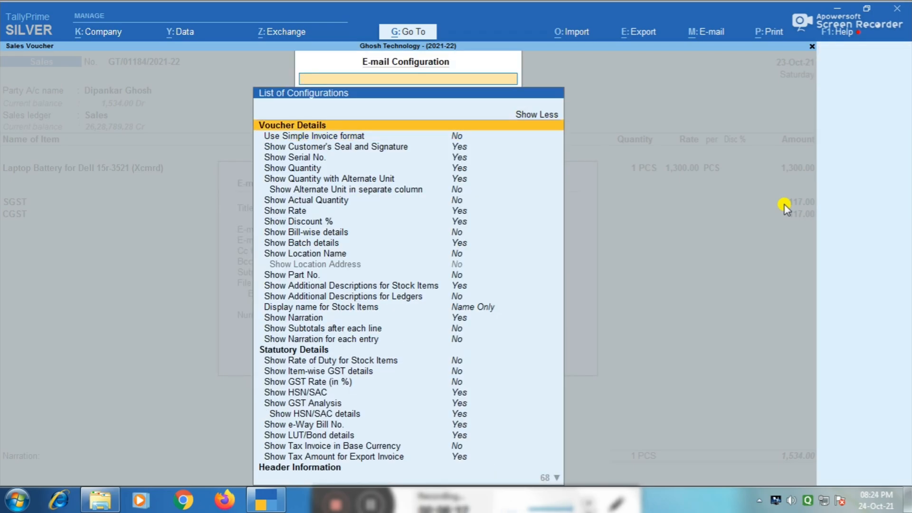
key(Down)
key(Down)
key(Down)
key(Down)
key(Down)
key(Down)
key(Down)
key(Down)
key(Down)
key(Down)
key(Down)
key(Down)
key(Down)
key(Down)
key(Down)
key(Down)
key(Down)
key(Down)
key(Down)
key(Down)
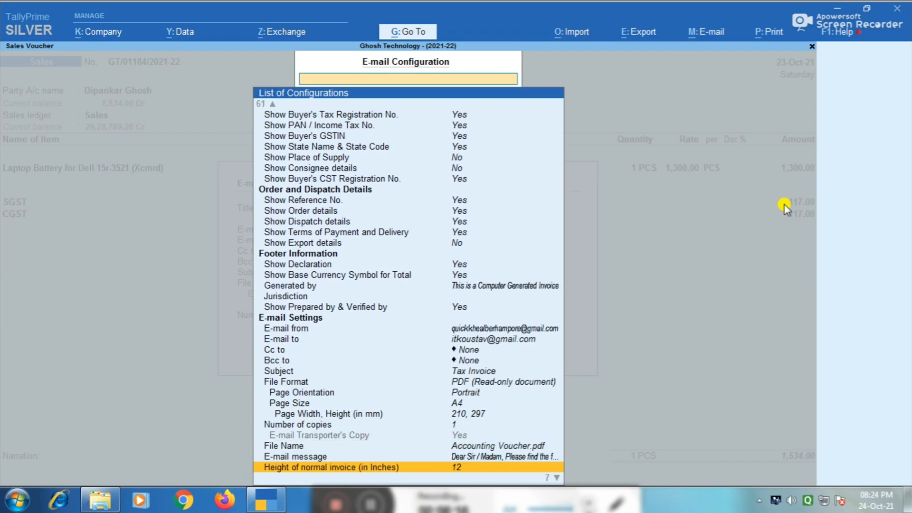
key(ctrl)
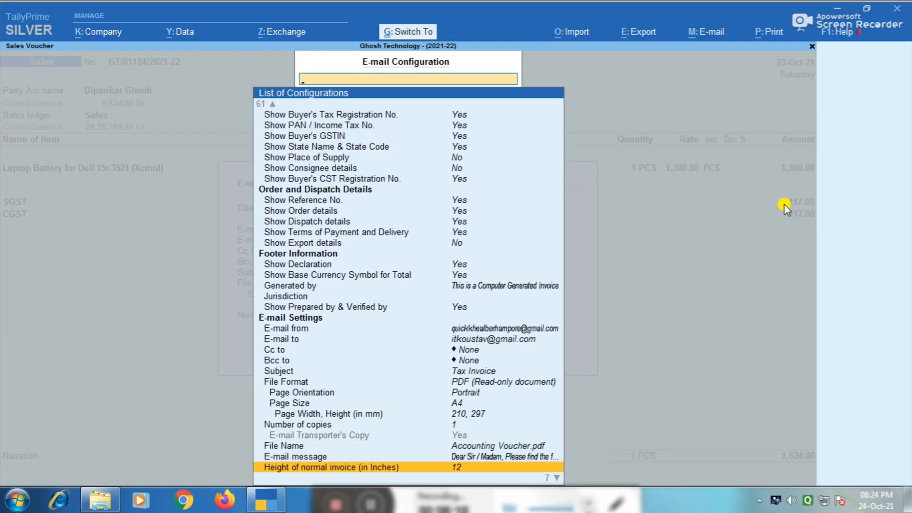
key(ctrl+a)
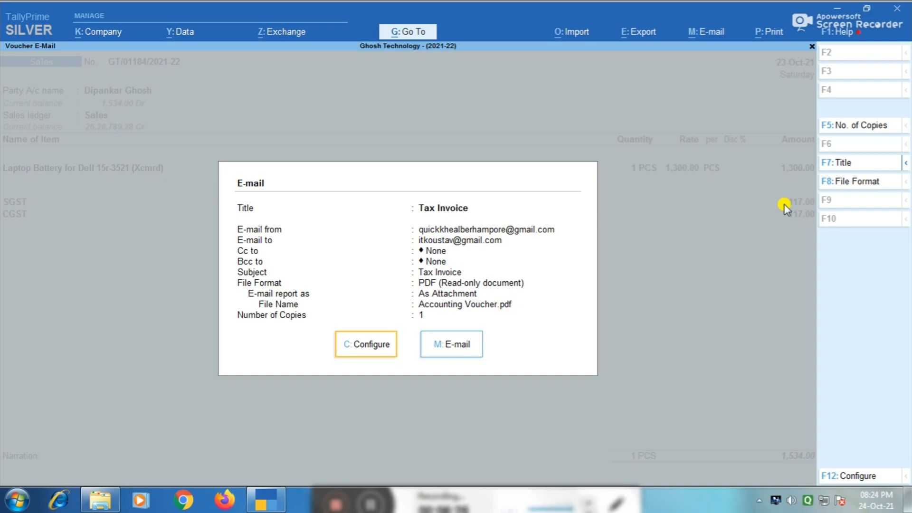
Step: Leave the e-mail summary and show the sales voucher's Print Configuration list
key(Escape)
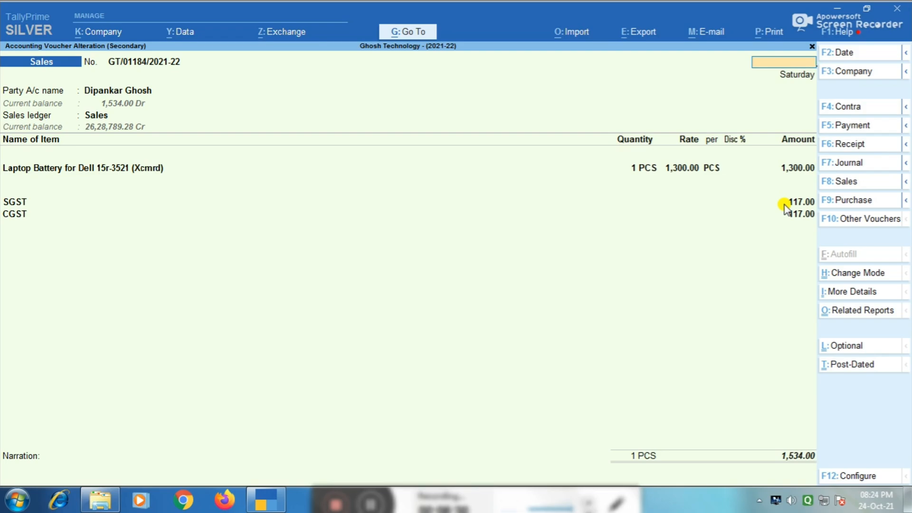
key(ctrl+p)
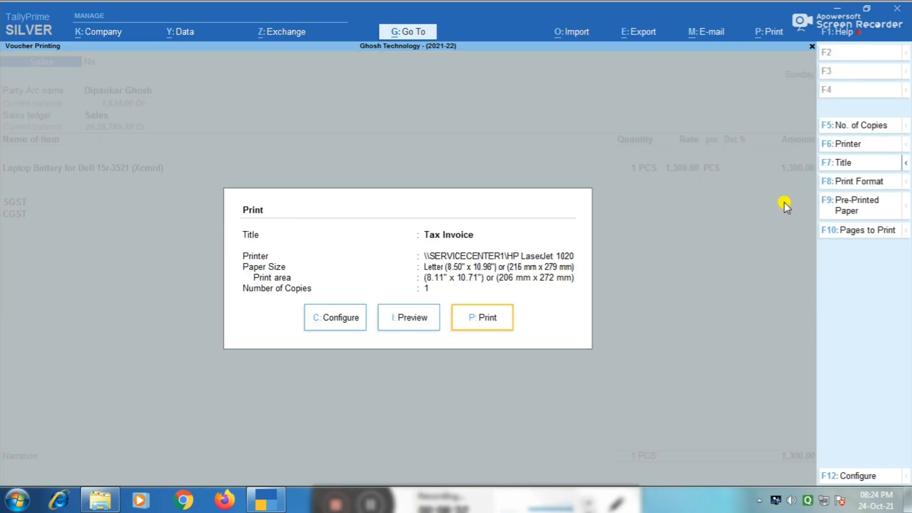
click(331, 323)
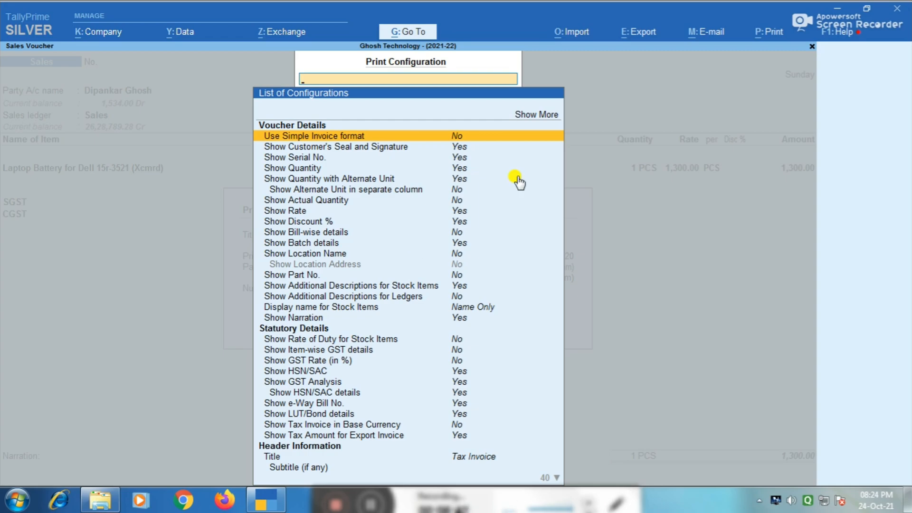
Step: Minimize the TallyPrime window to reveal the desktop shortcuts
click(838, 10)
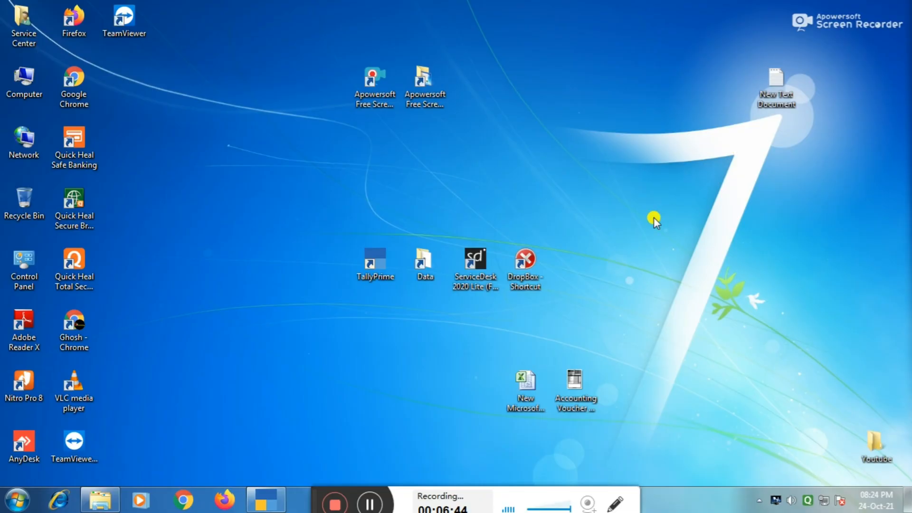